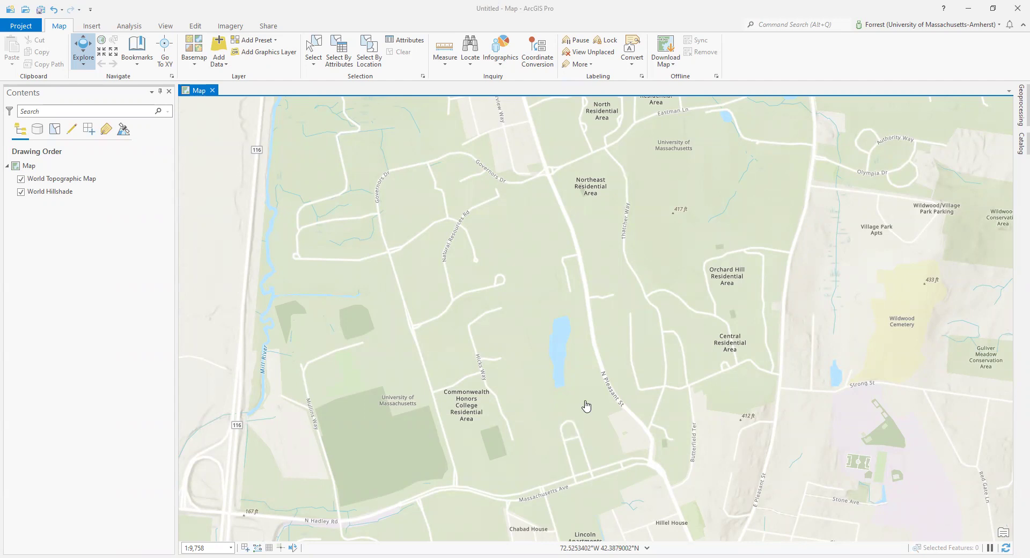
- Examine the basemap around the University of Massachusetts campus at different scales and review the available map display units
scroll(586, 406, "down", 3)
scroll(529, 455, "up", 3)
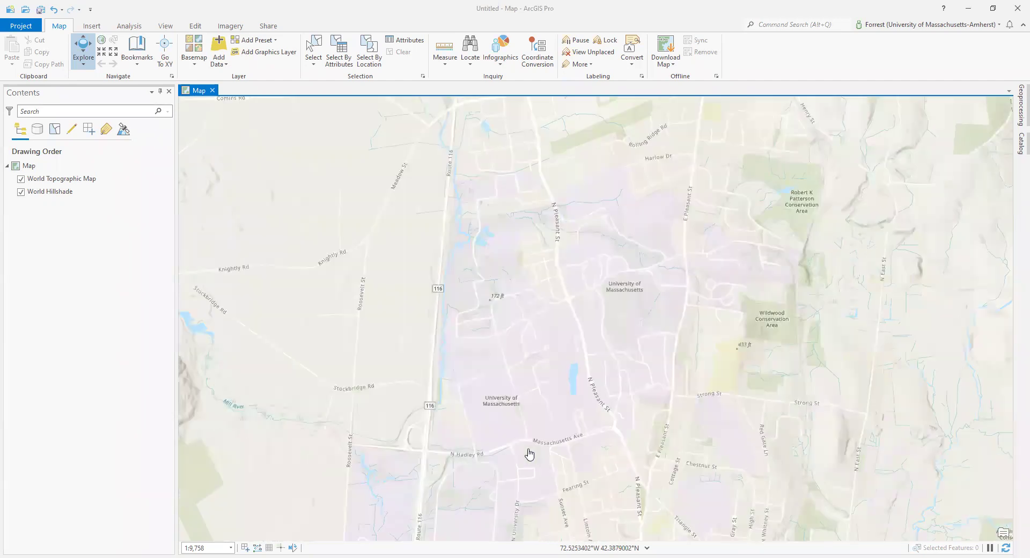
scroll(715, 533, "down", 2)
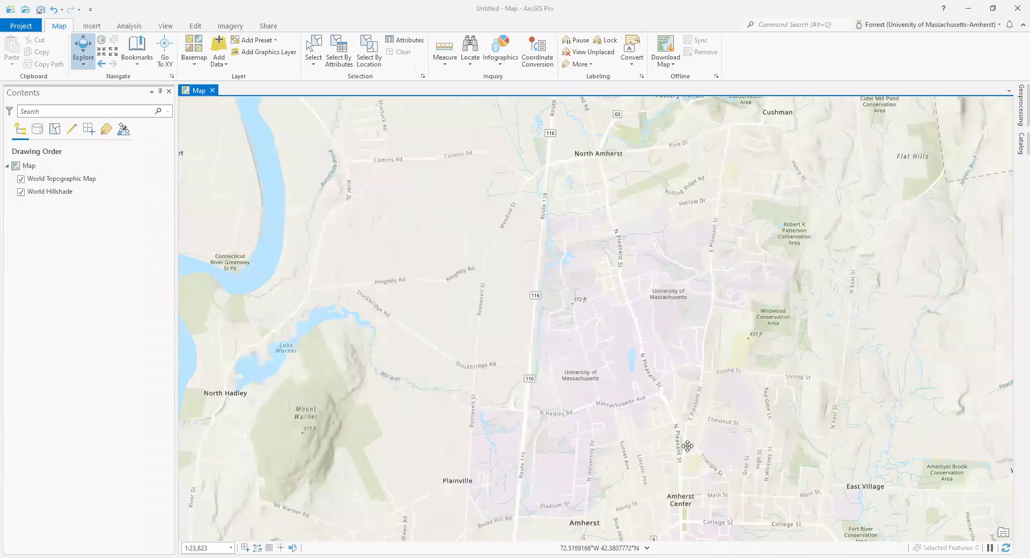
scroll(663, 397, "up", 3)
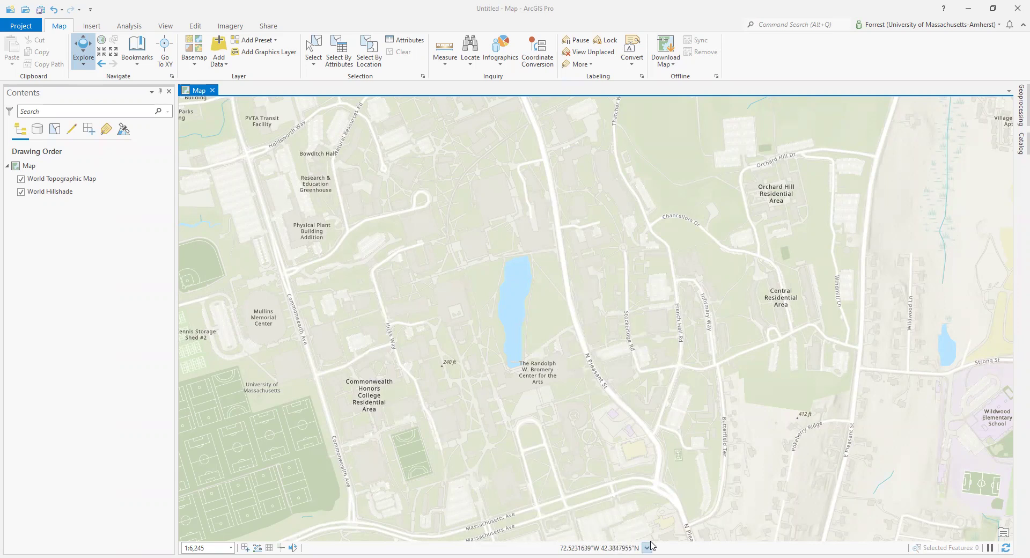
left_click(647, 547)
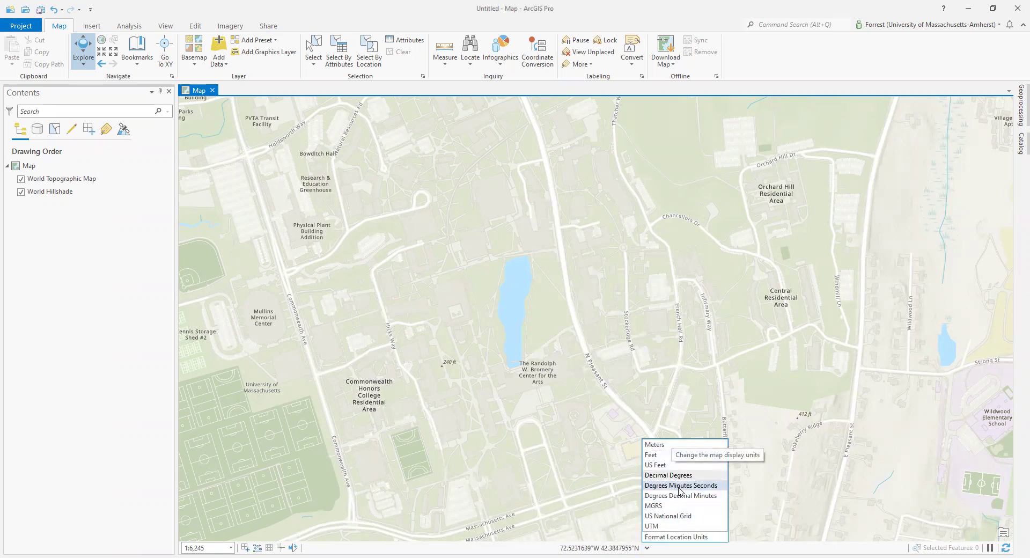
left_click(409, 479)
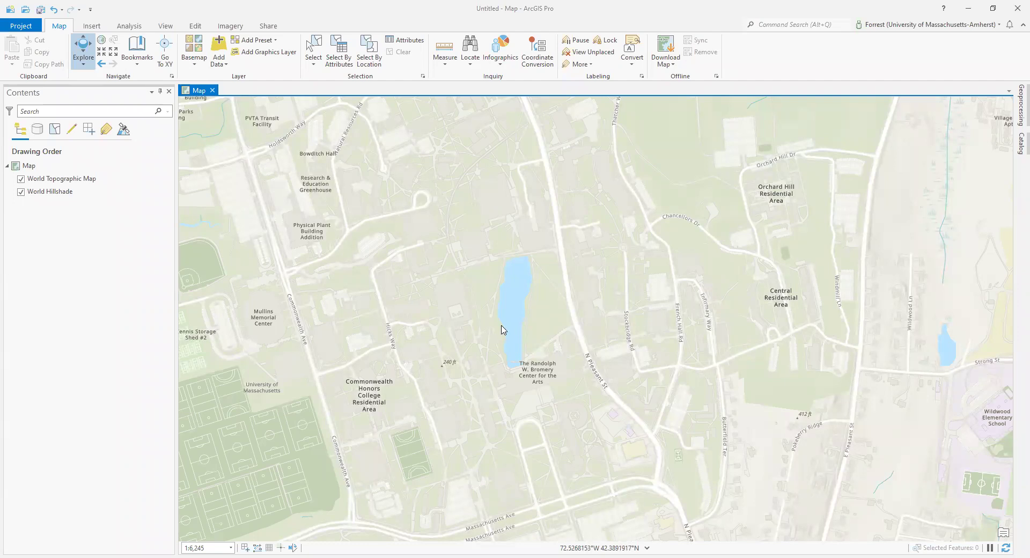
- Add the mtholyoke raster dataset from the datalab4 folder to the map, calculating its statistics
left_click(219, 56)
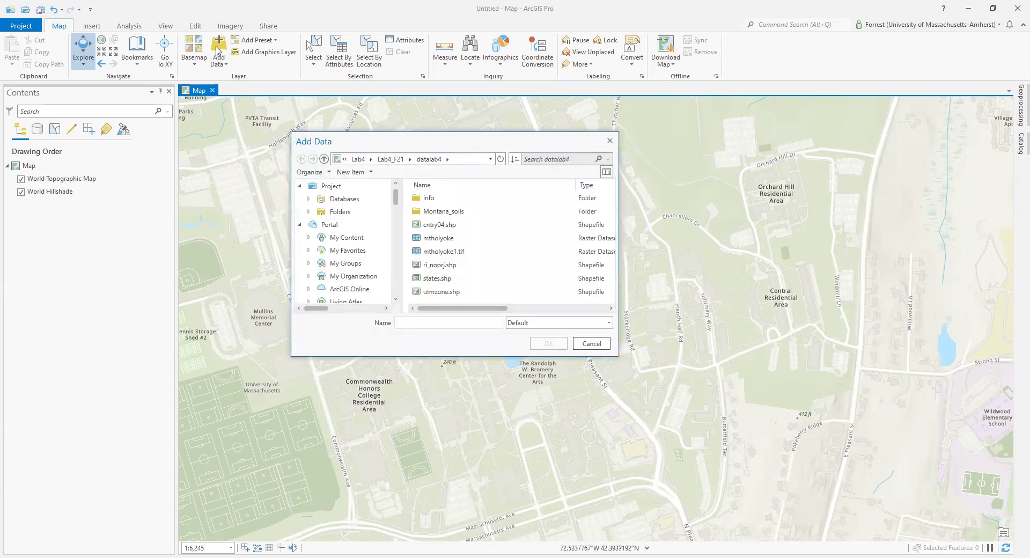
left_click(497, 245)
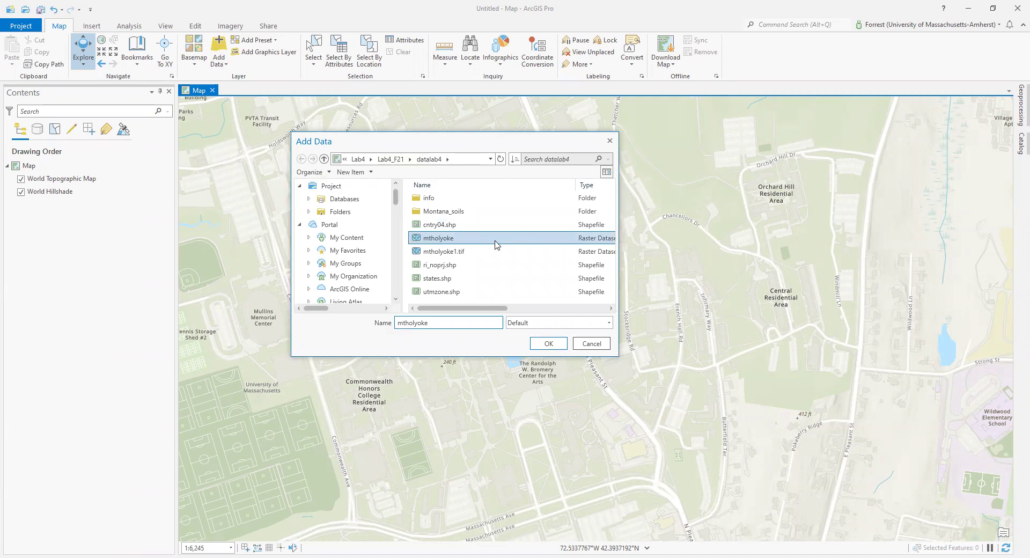
left_click(561, 343)
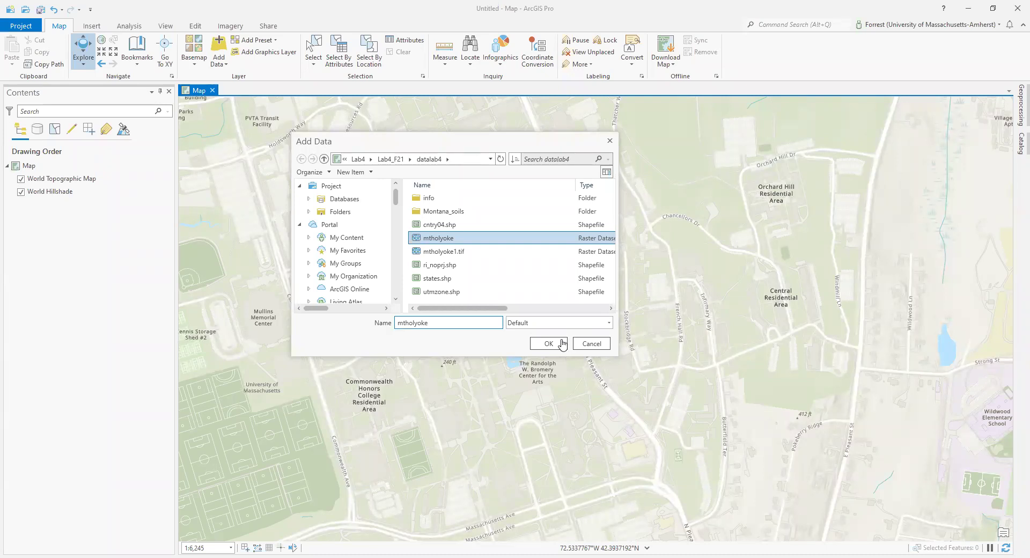
left_click(562, 344)
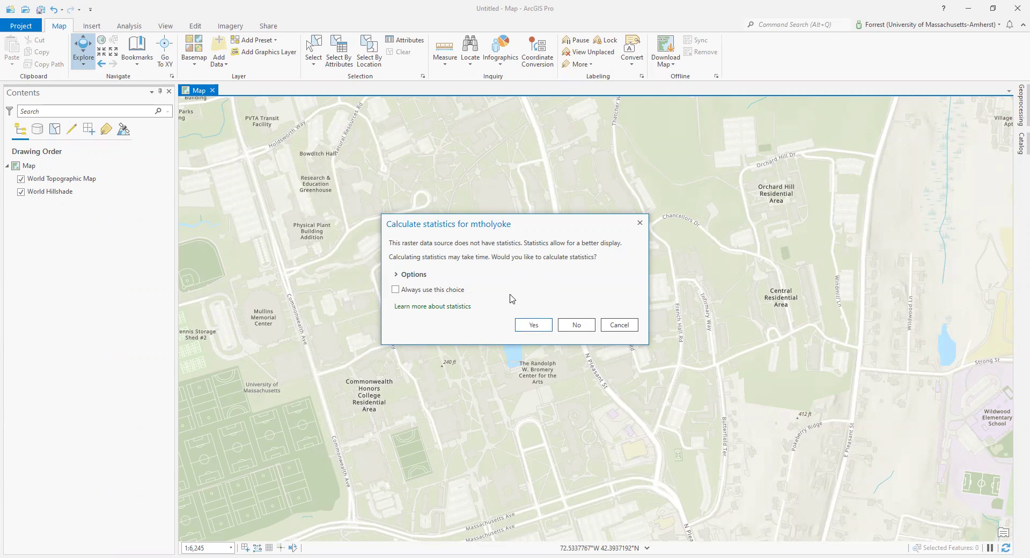
left_click(534, 328)
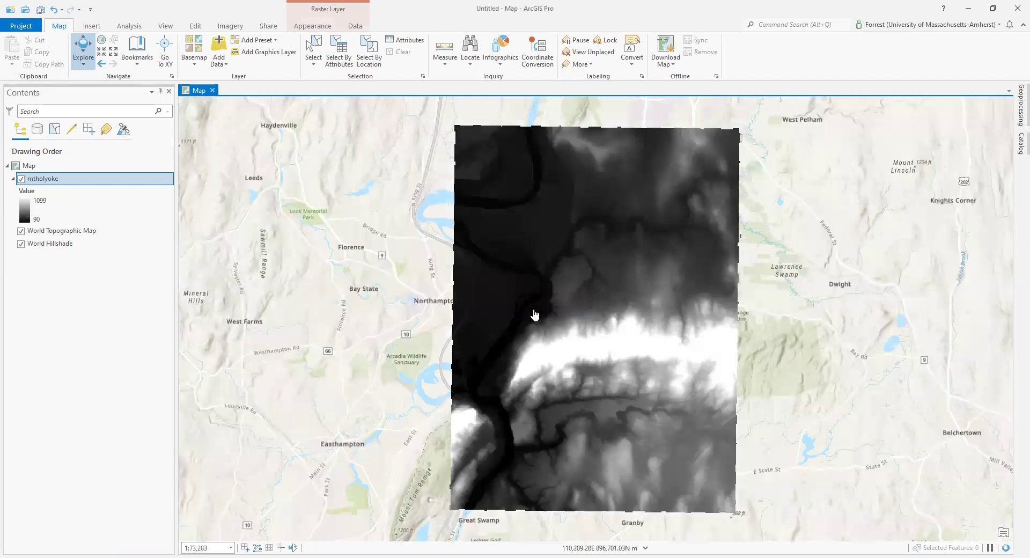
left_click(59, 214)
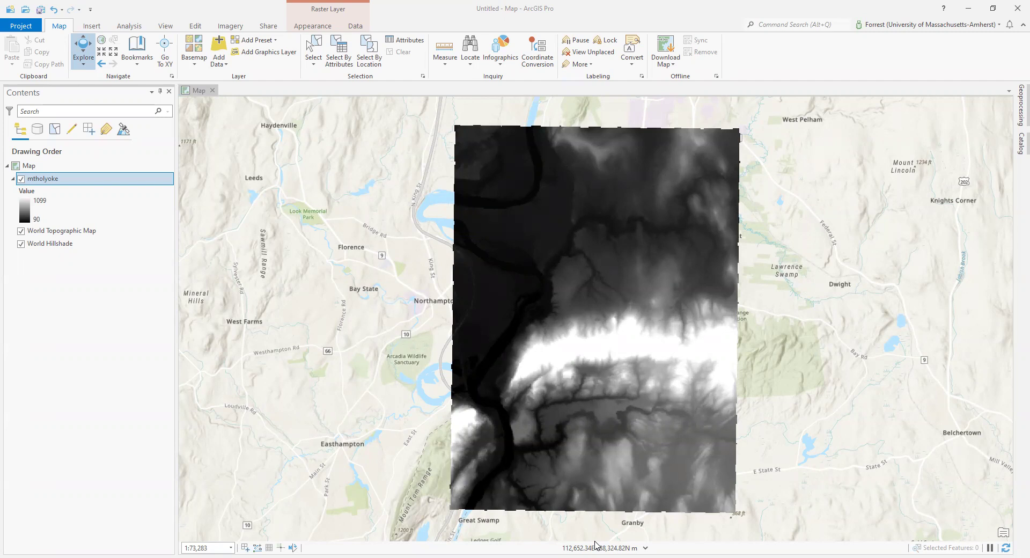
- Inspect the map's coordinate system properties and expand the layer coordinate systems to see which layers use each one
left_click(44, 167)
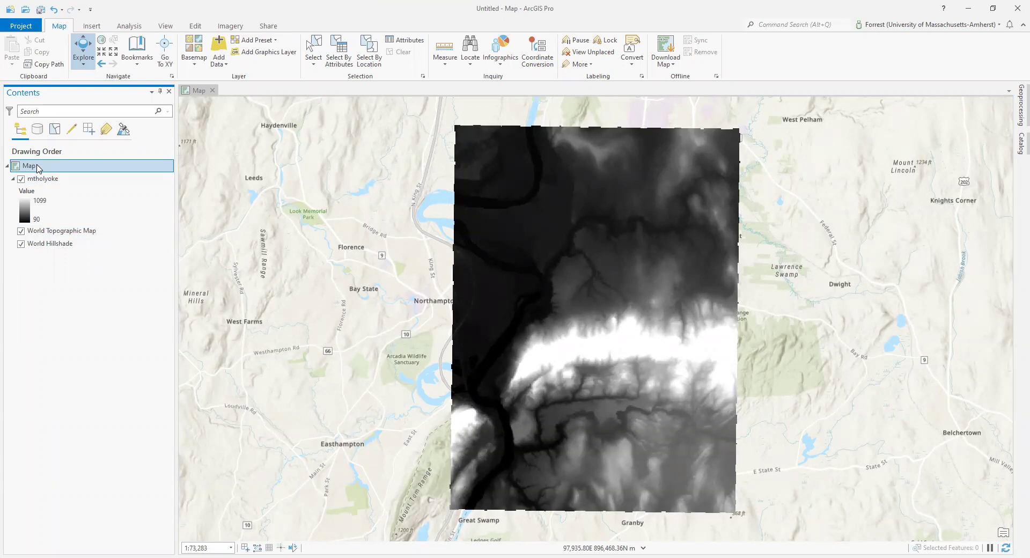
right_click(38, 169)
left_click(85, 404)
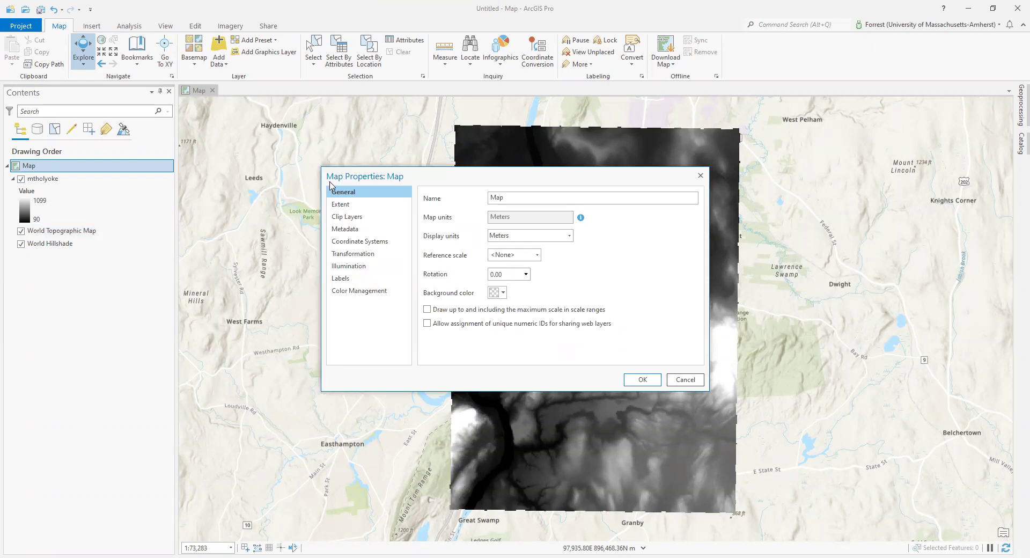
left_click(365, 244)
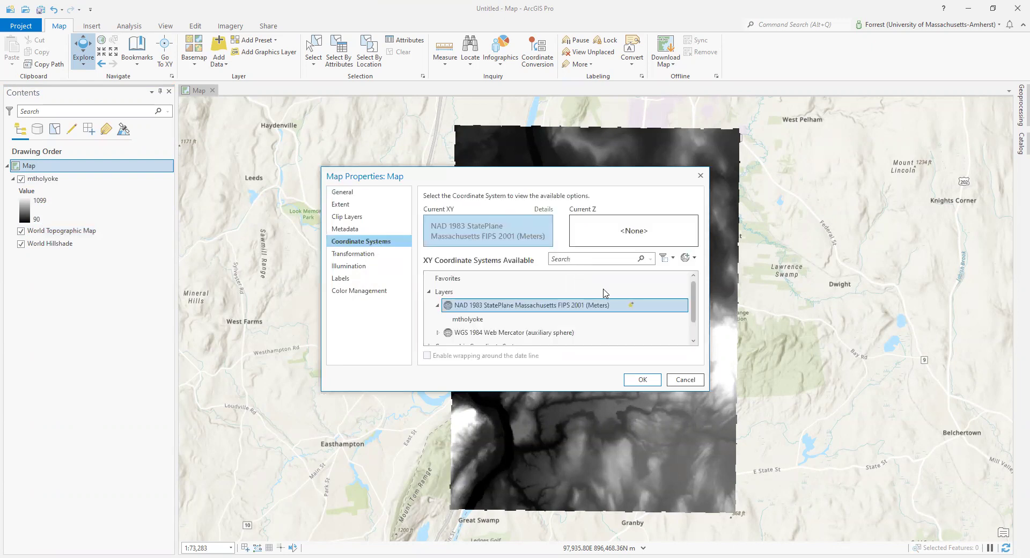
scroll(626, 293, "down", 1)
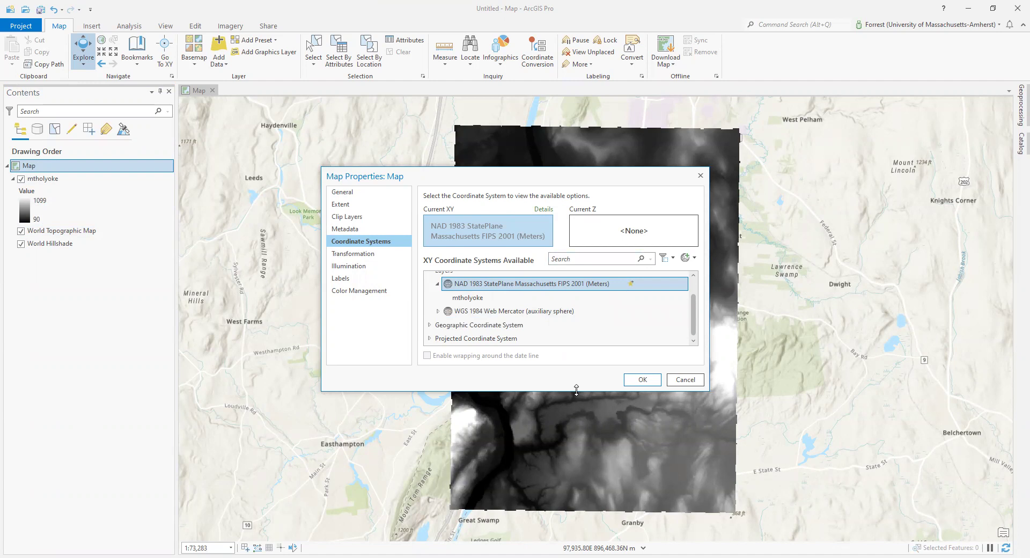
left_click_drag(576, 390, 576, 459)
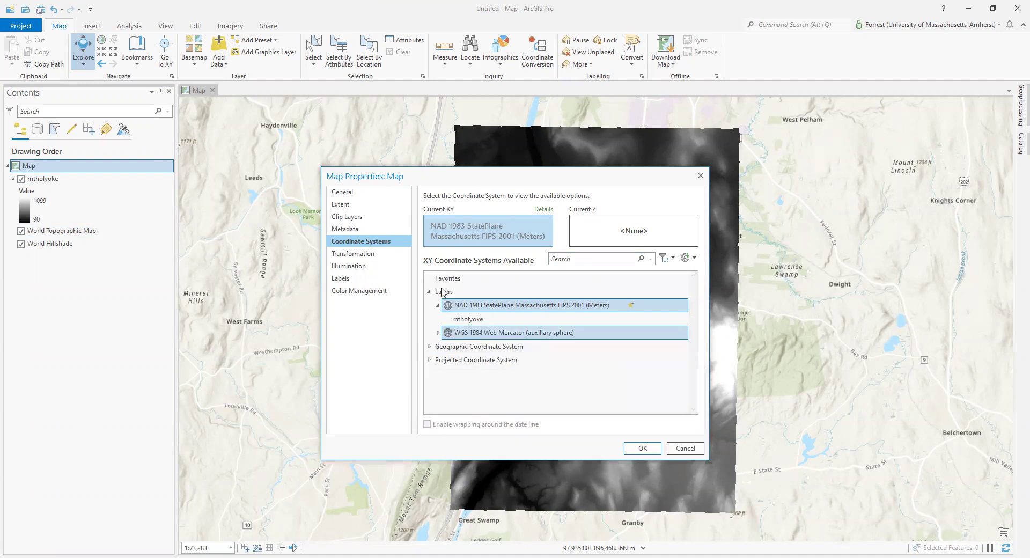
left_click(438, 305)
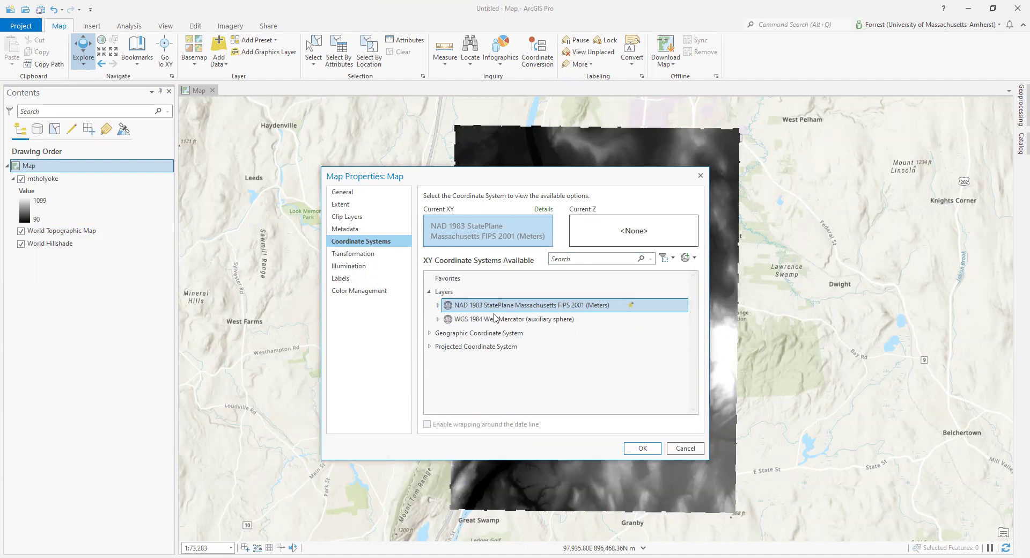
left_click(438, 305)
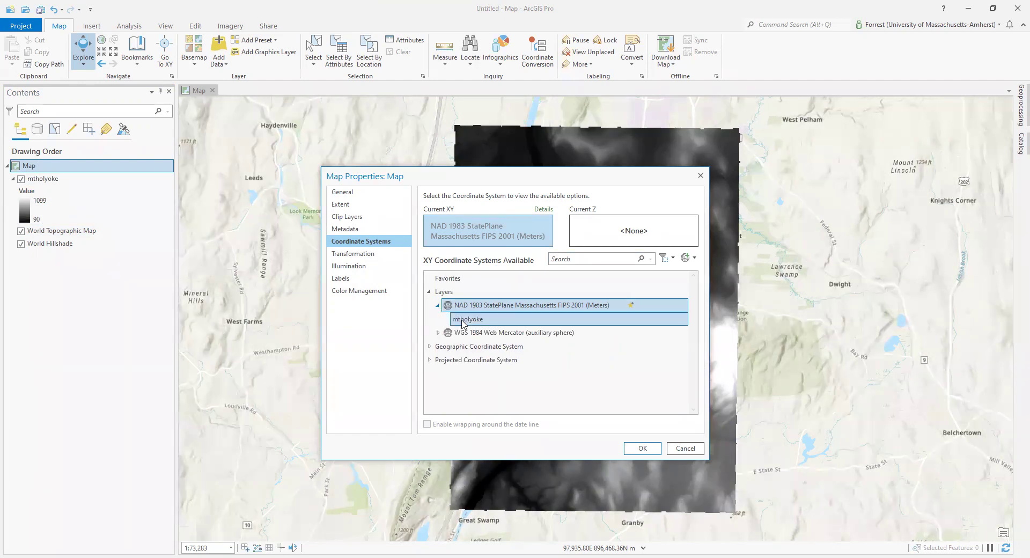
left_click(438, 333)
- Try switching the map between WGS 1984 Web Mercator (auxiliary sphere) and NAD 1983 StatePlane Massachusetts FIPS 2001 (Meters), discarding the changes
left_click(447, 332)
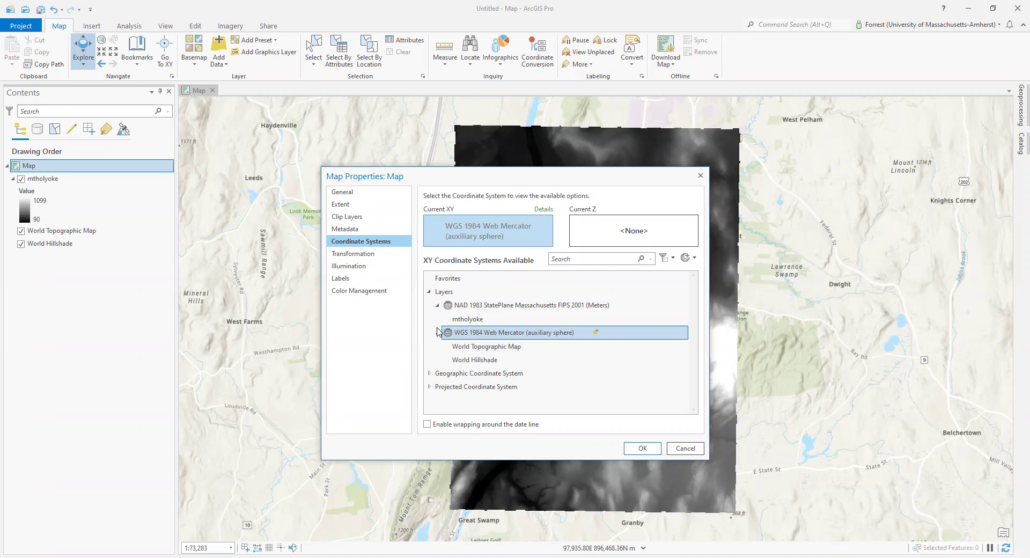
left_click(482, 306)
left_click(495, 334)
left_click(497, 306)
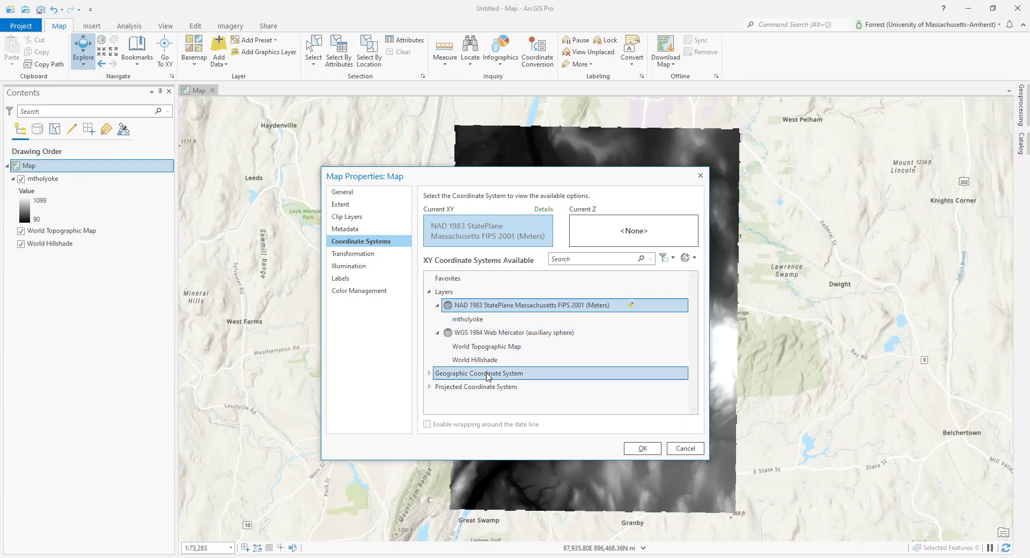
left_click(507, 333)
left_click(516, 305)
left_click(512, 334)
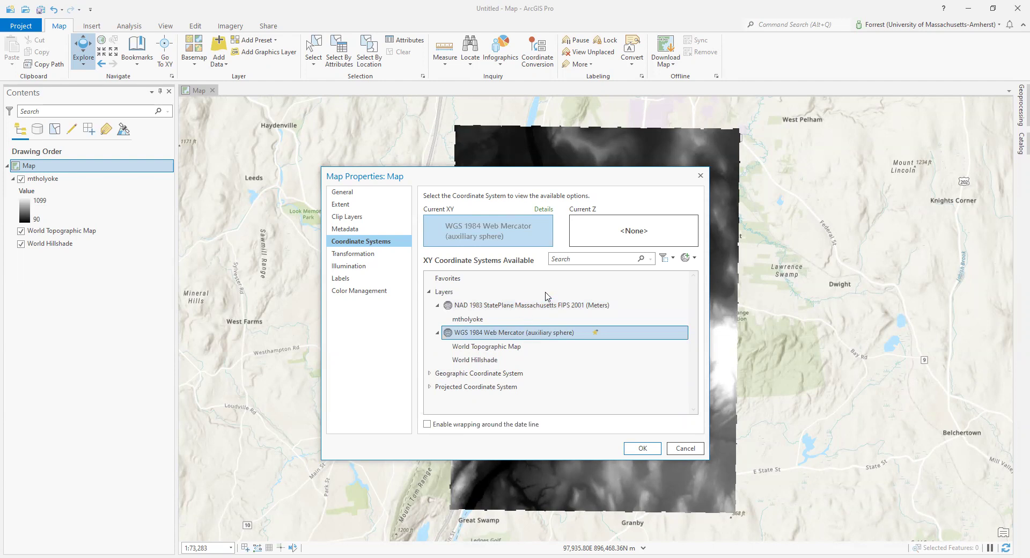
left_click(686, 448)
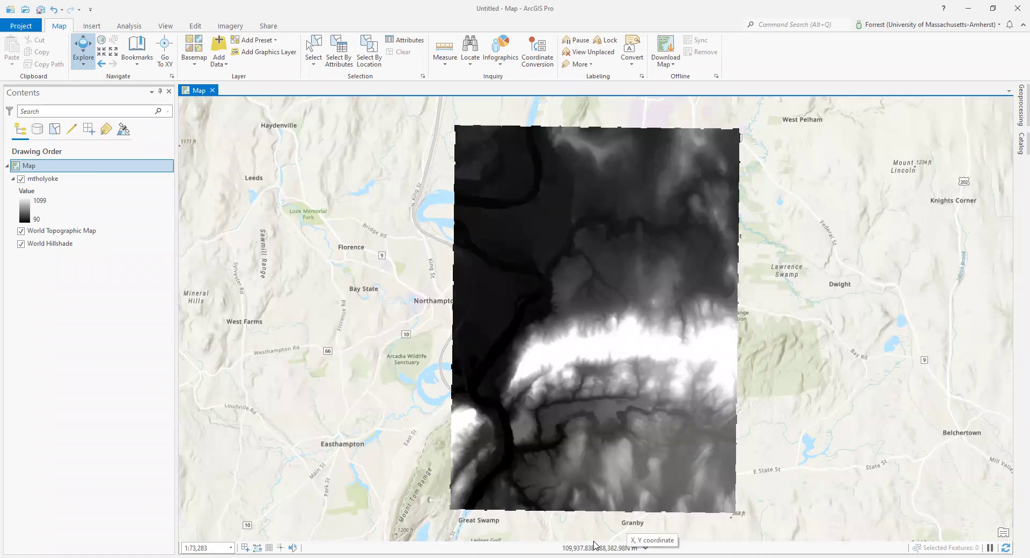
- Recheck the current XY coordinate system in the map's properties without changing it
right_click(33, 167)
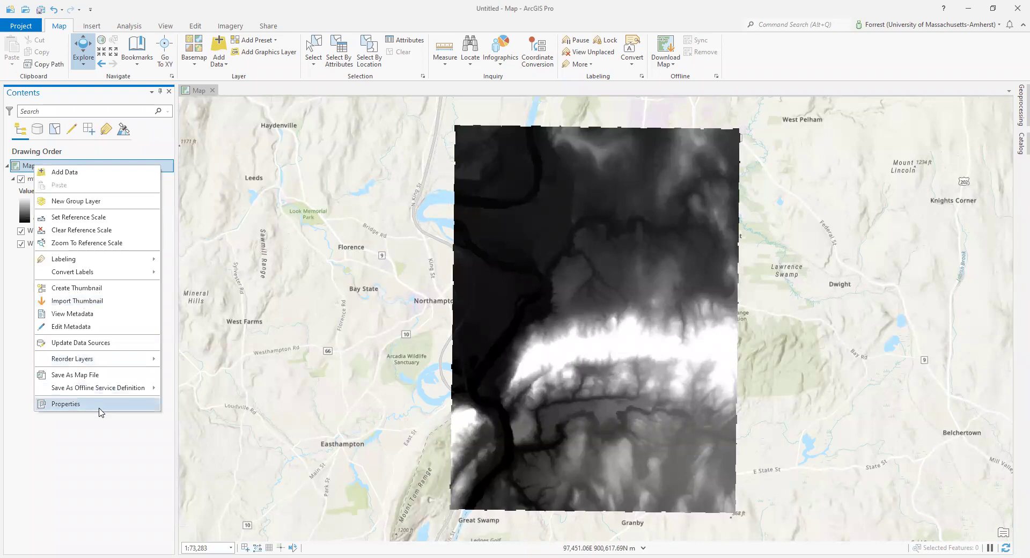
left_click(99, 408)
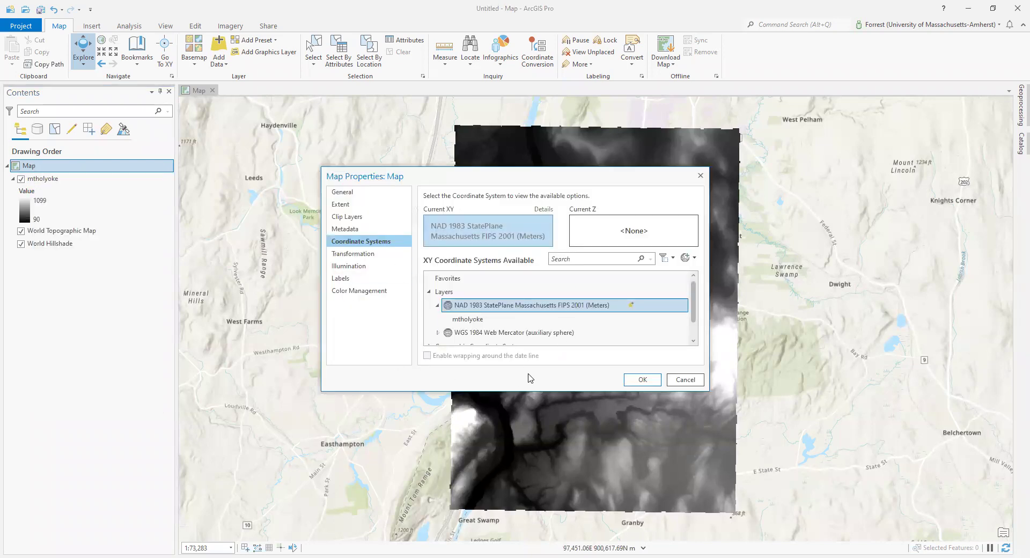
left_click(685, 379)
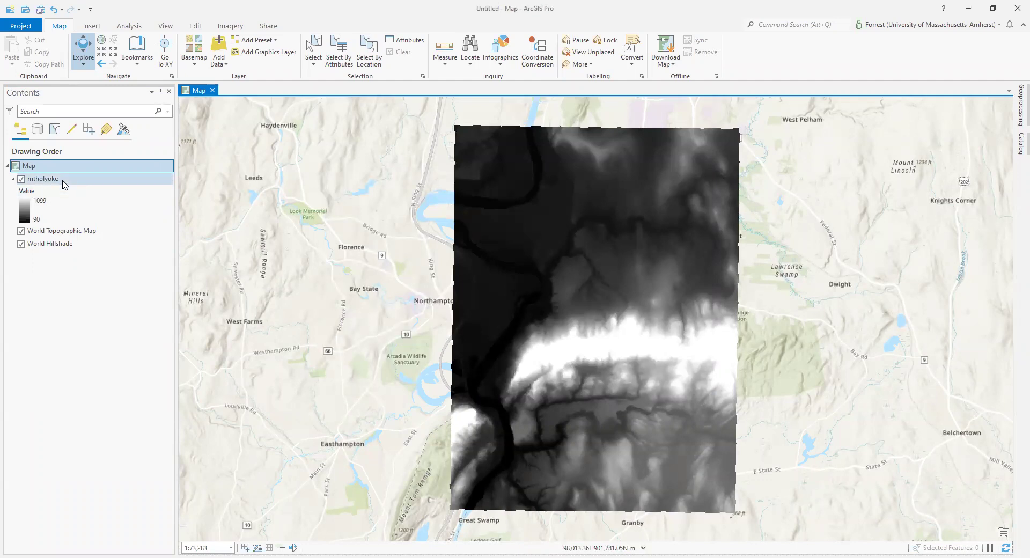
- Review the spatial reference details in the mtholyoke layer's source properties, then close them without changes
left_click(80, 179)
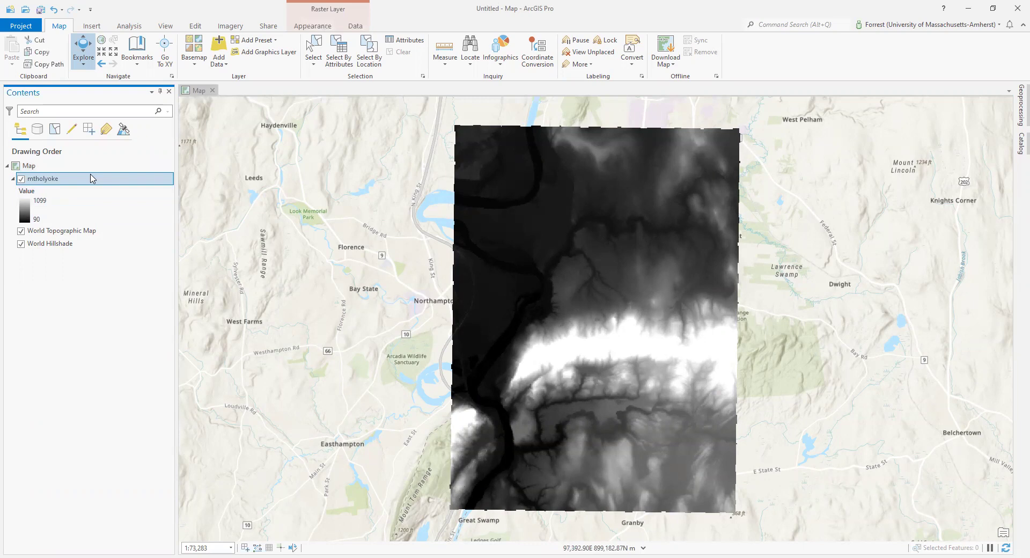
right_click(91, 178)
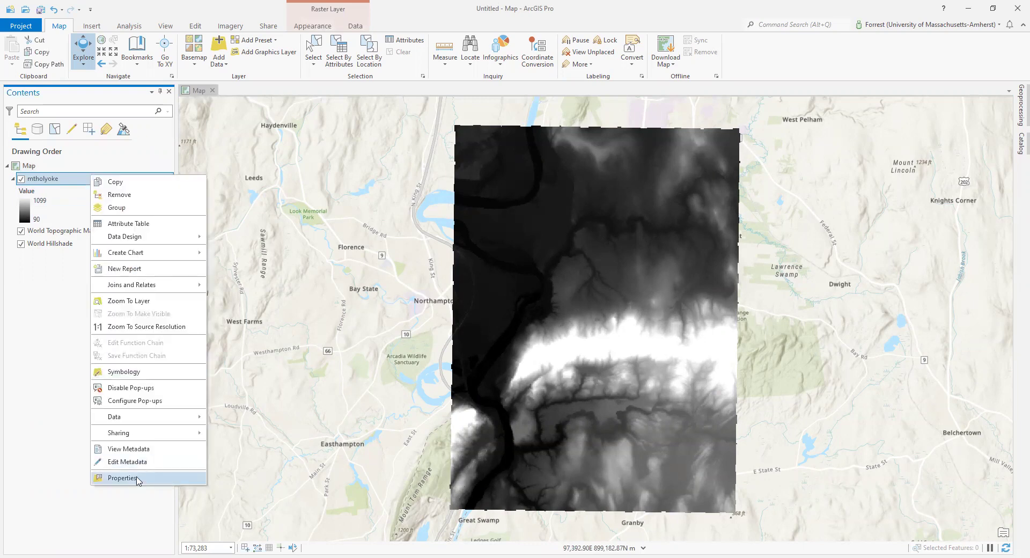
left_click(122, 477)
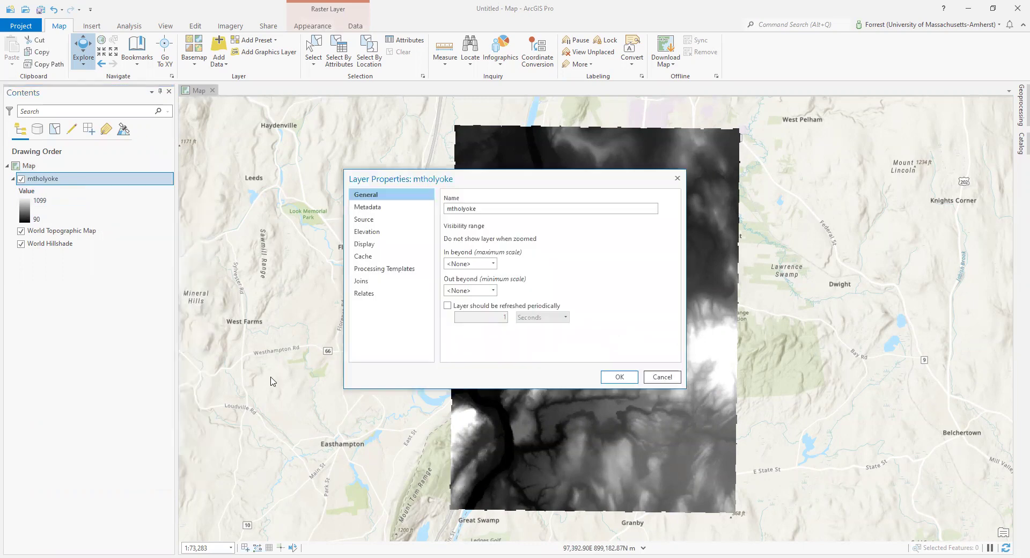
left_click(365, 219)
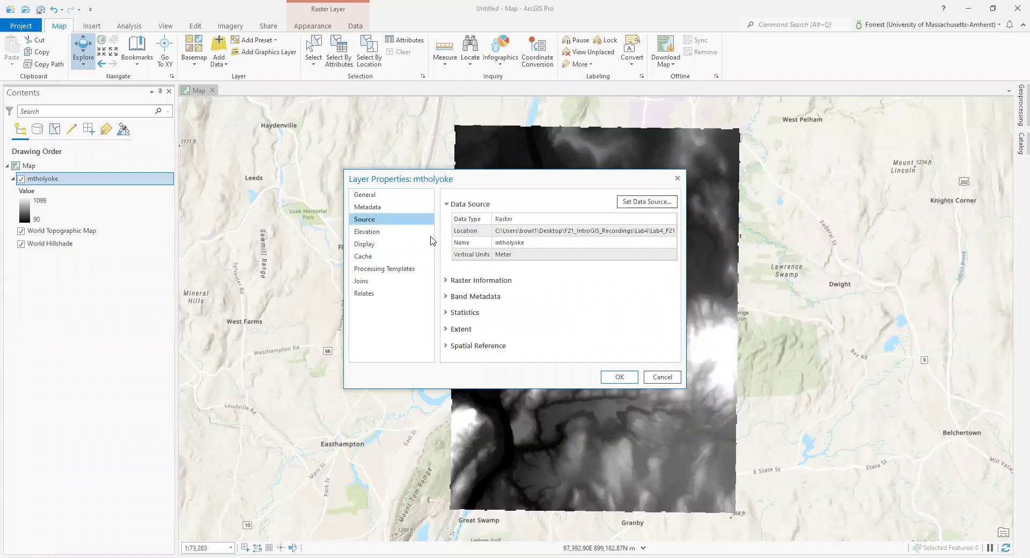
left_click(485, 346)
scroll(616, 310, "down", 2)
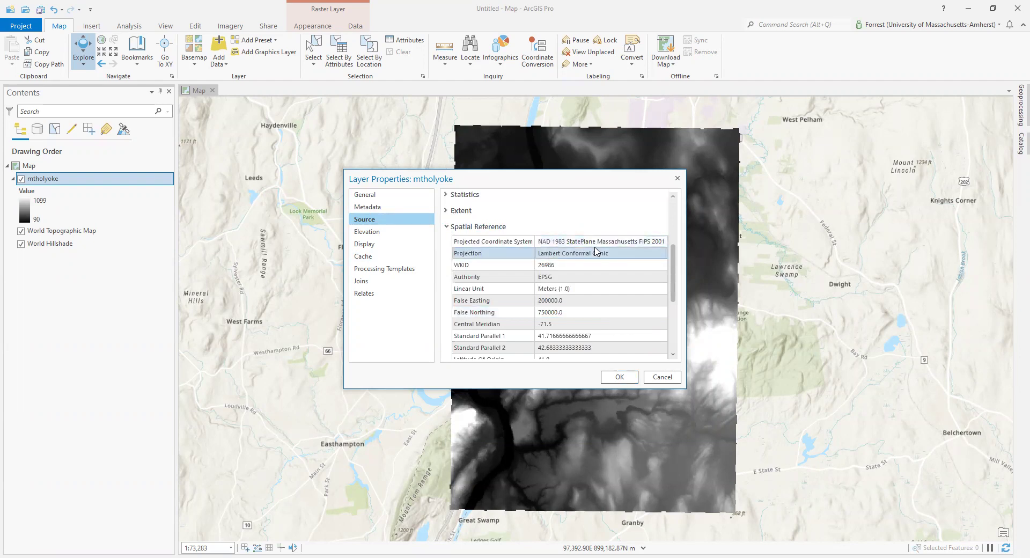
left_click(661, 380)
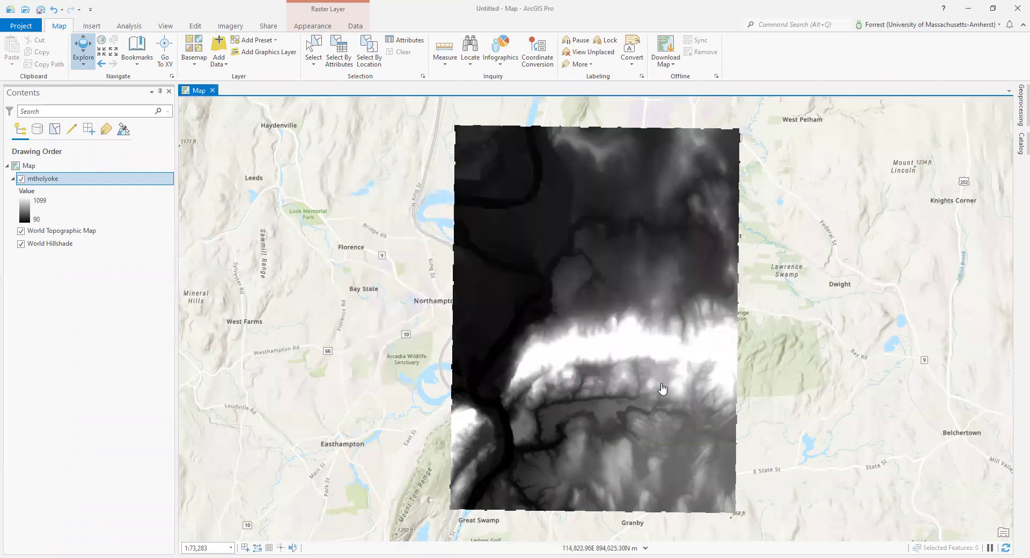